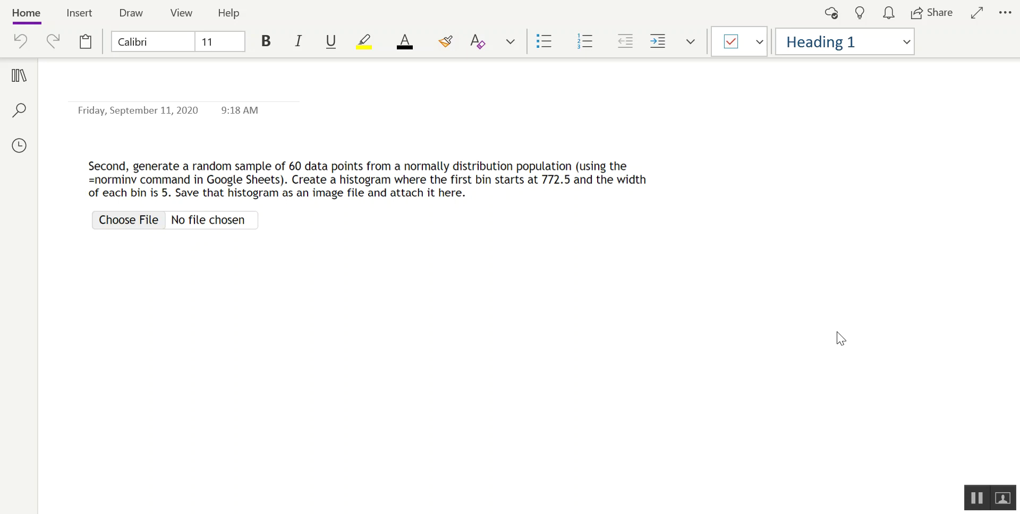
Switch to the blank Untitled spreadsheet in Google Sheets.
mouse_move(654, 513)
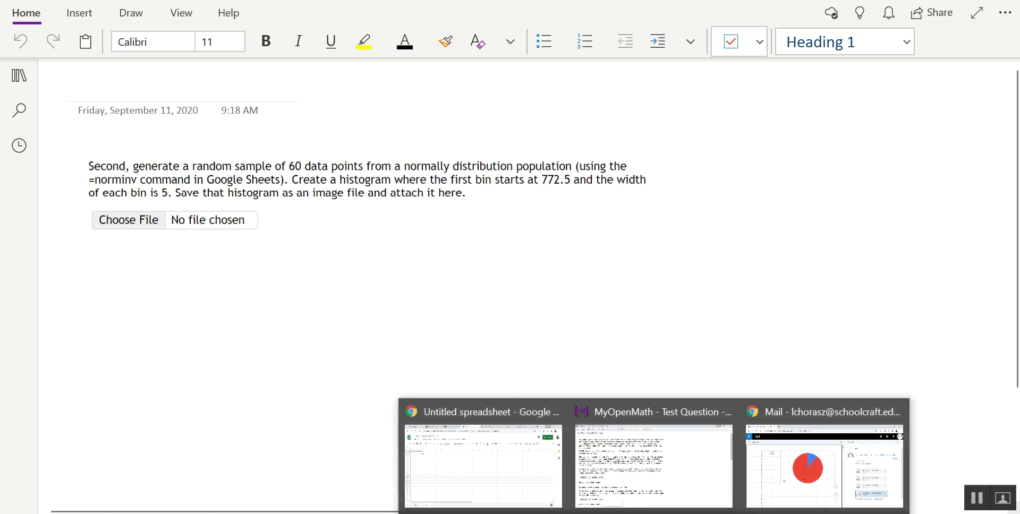
click(642, 506)
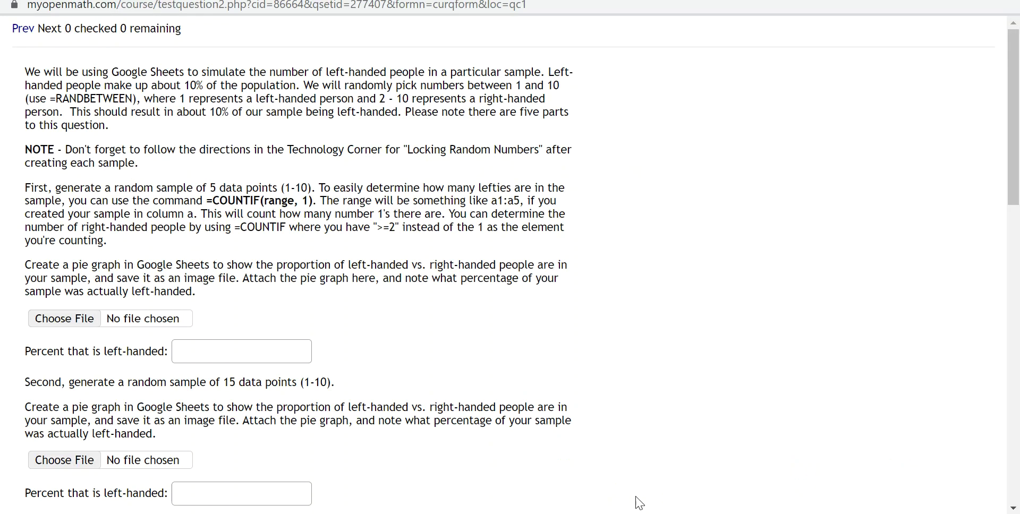
mouse_move(654, 513)
click(512, 460)
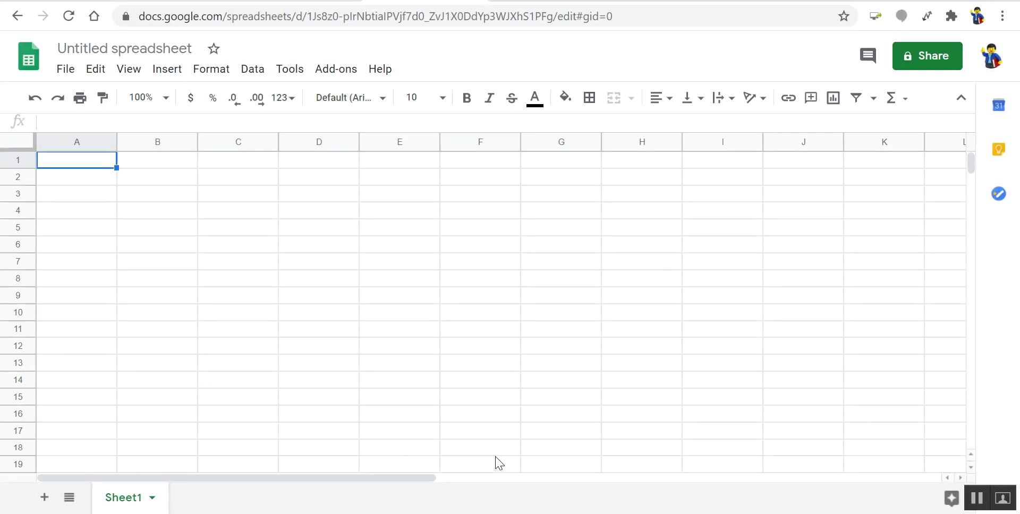
Switch to the Blackboard course and open the Technology Corner folder "M2 Technology Corner: Summarizing and Graphing Data".
key(ctrl+Tab)
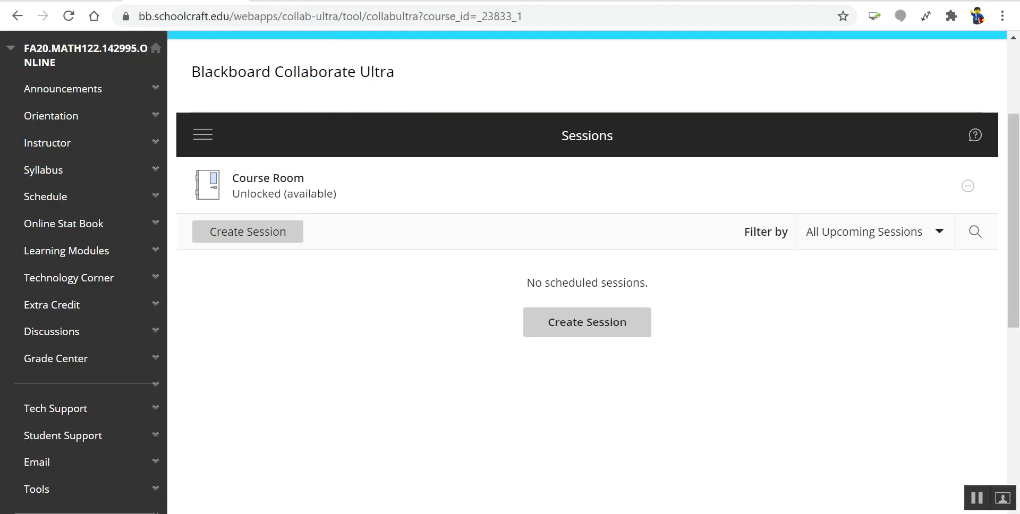
scroll(126, 144, down, 3)
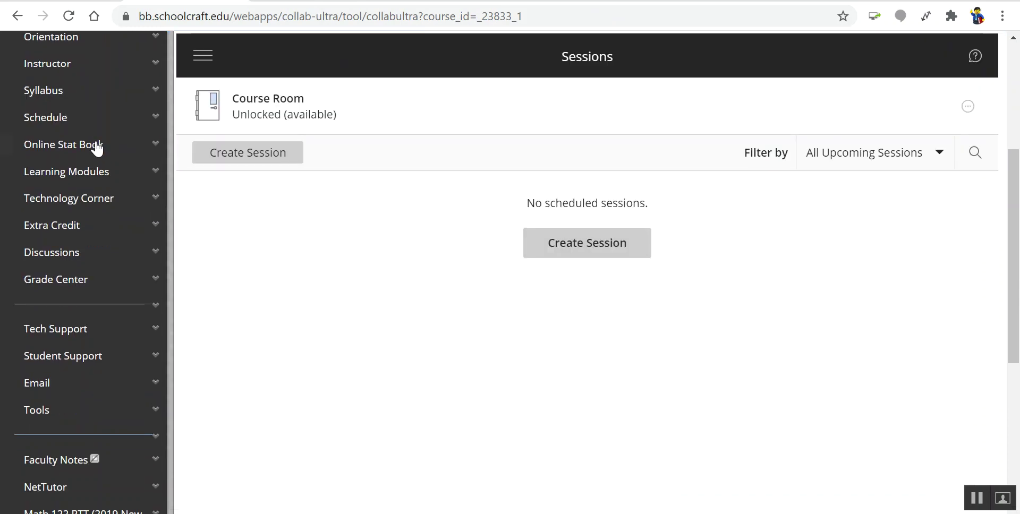
click(80, 128)
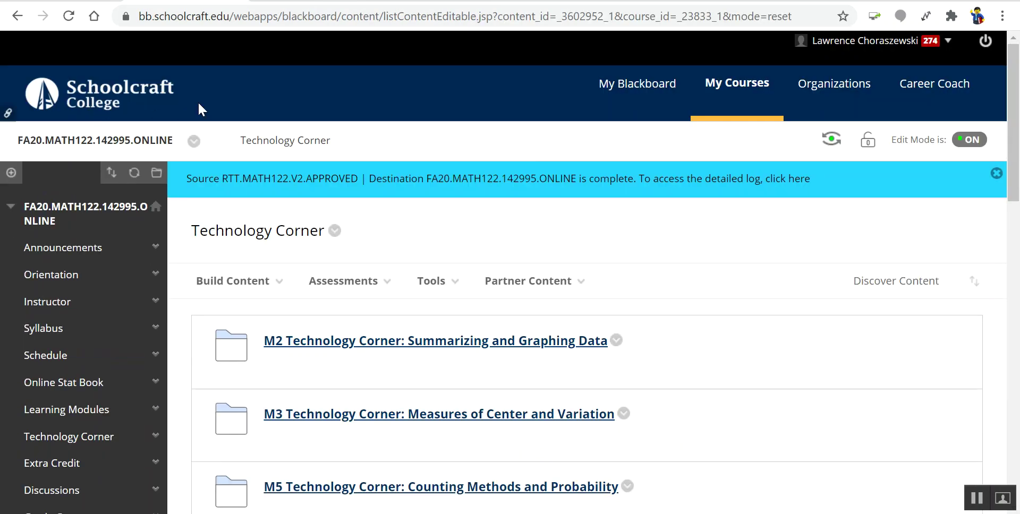
click(432, 281)
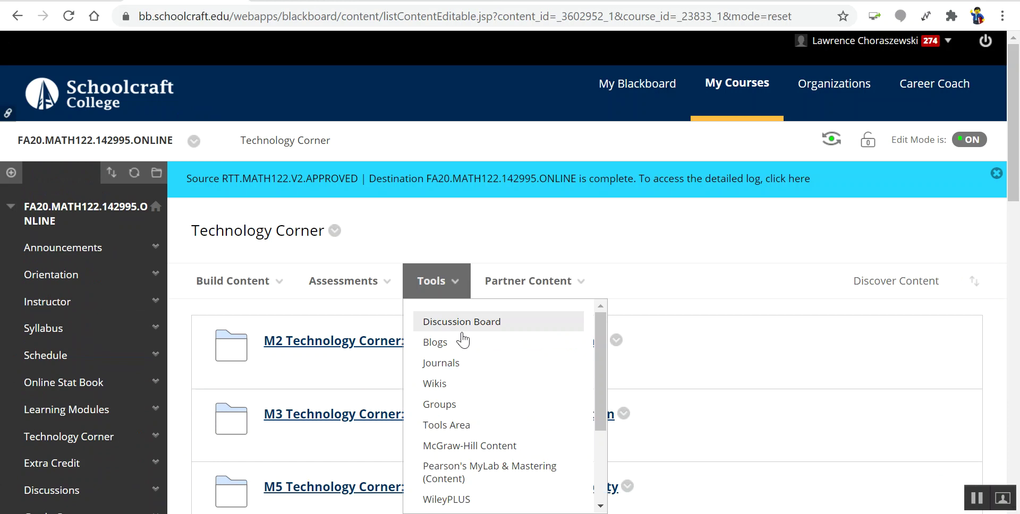
click(366, 341)
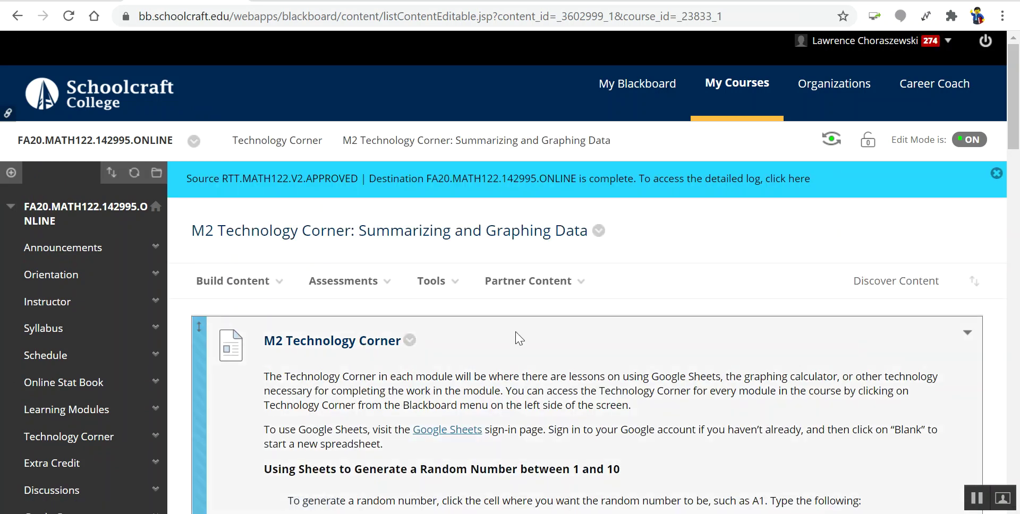
Copy the example formula =NORMINV(RAND(), 20, 2.5) from the section "Using Sheets to Create a Random Sample (Normal)".
scroll(533, 319, down, 2)
scroll(533, 319, down, 5)
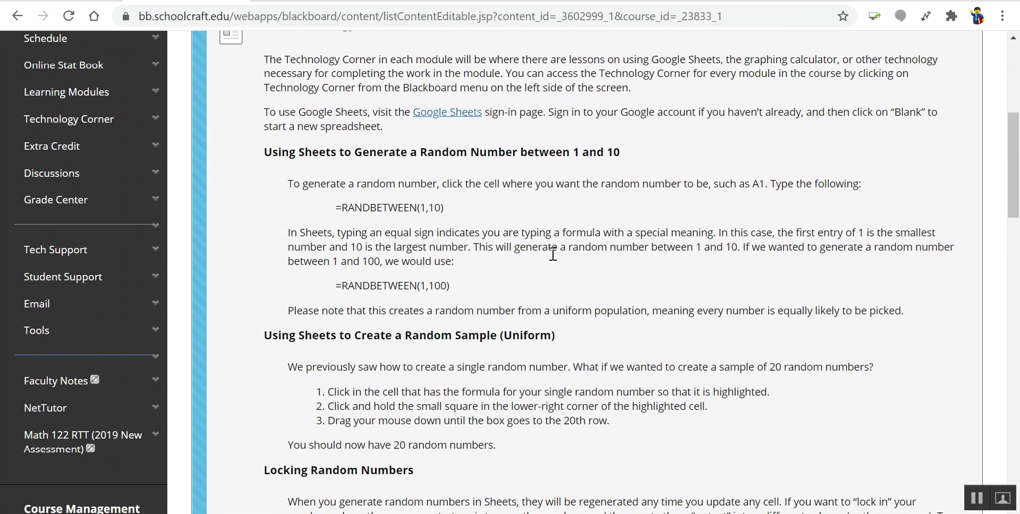
scroll(553, 236, down, 2)
scroll(553, 236, down, 6)
scroll(532, 231, down, 1)
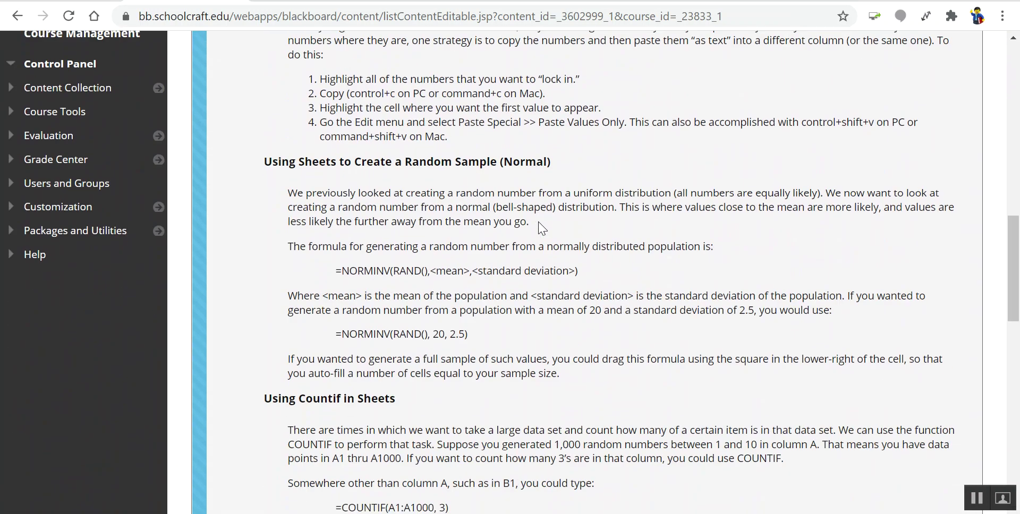
scroll(525, 229, down, 3)
scroll(523, 222, up, 2)
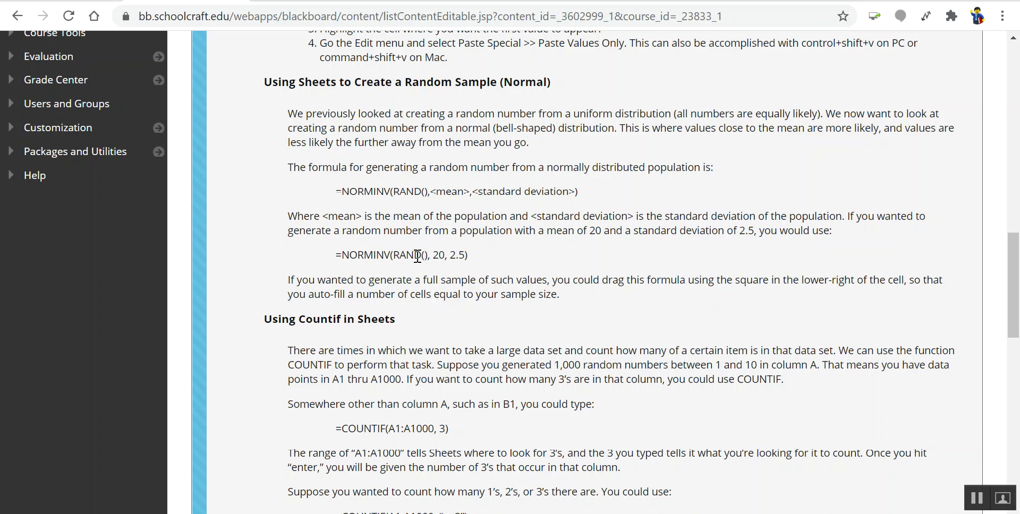
drag(468, 256, 336, 255)
right_click(360, 255)
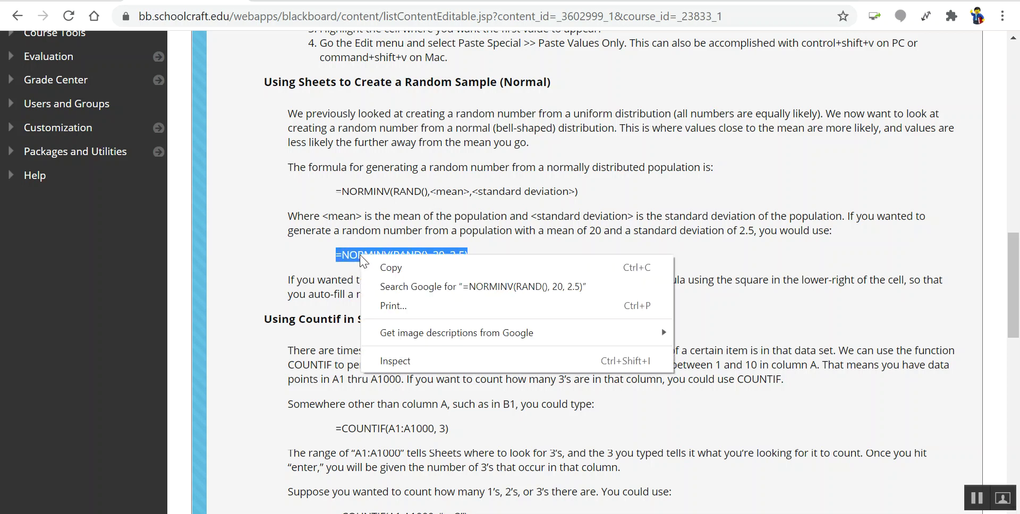
click(387, 268)
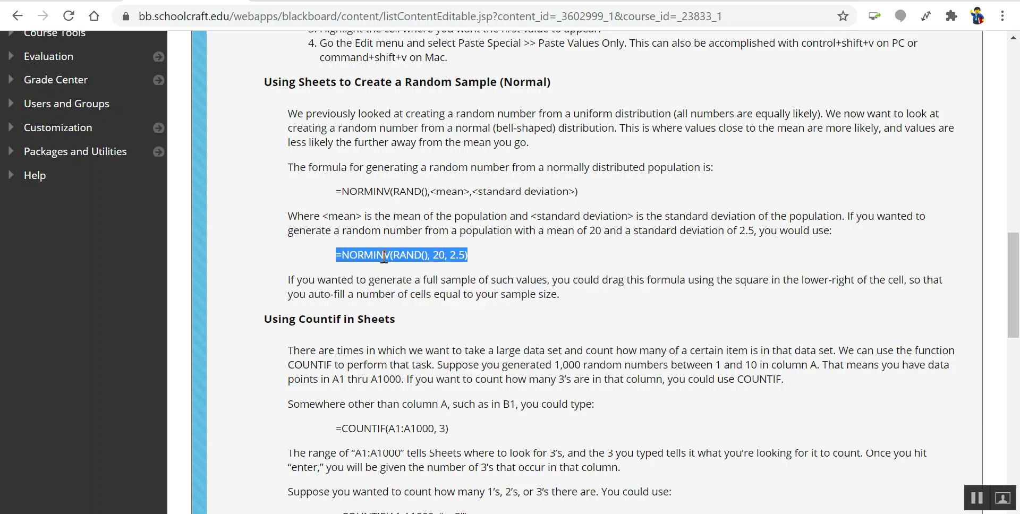
Switch back to the Google Sheets spreadsheet and paste the copied NORMINV formula into cell A1.
key(ctrl+Tab)
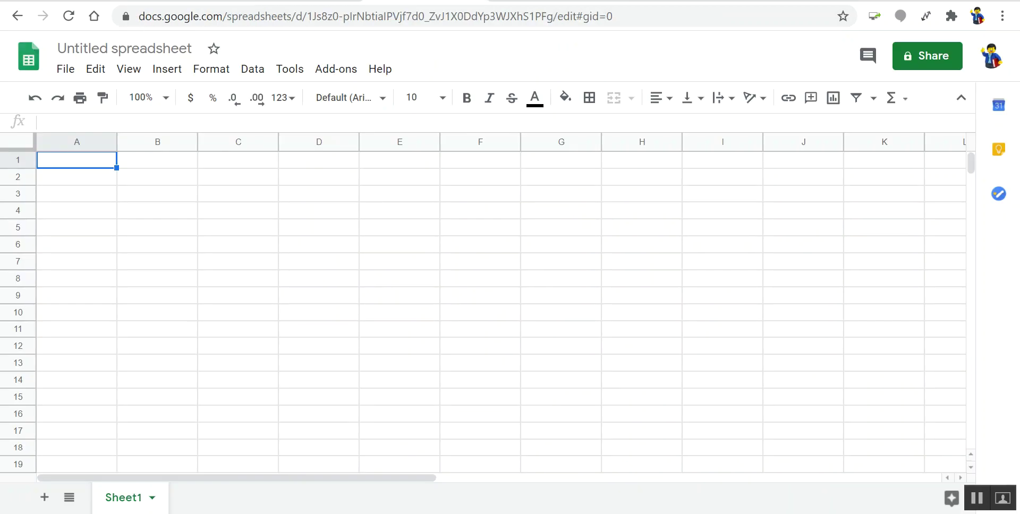
click(64, 121)
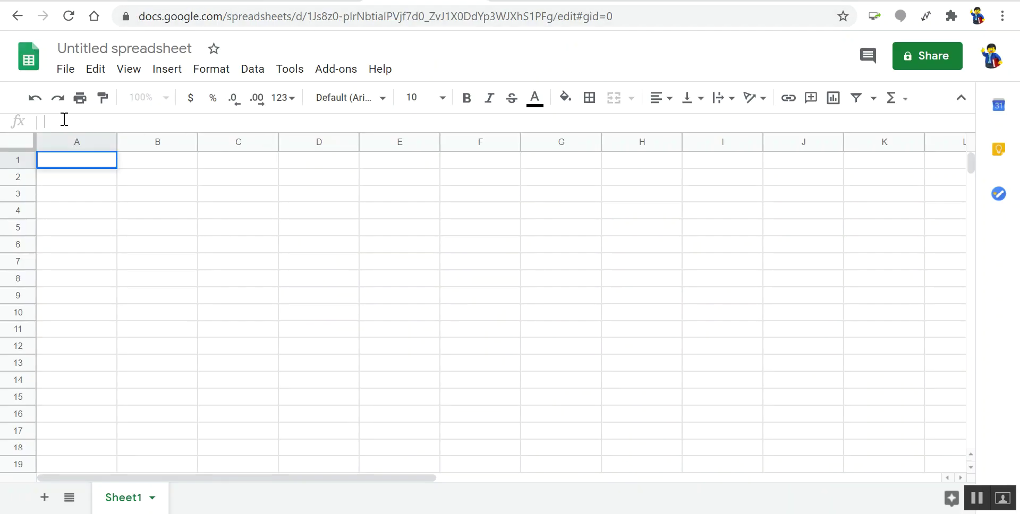
right_click(63, 120)
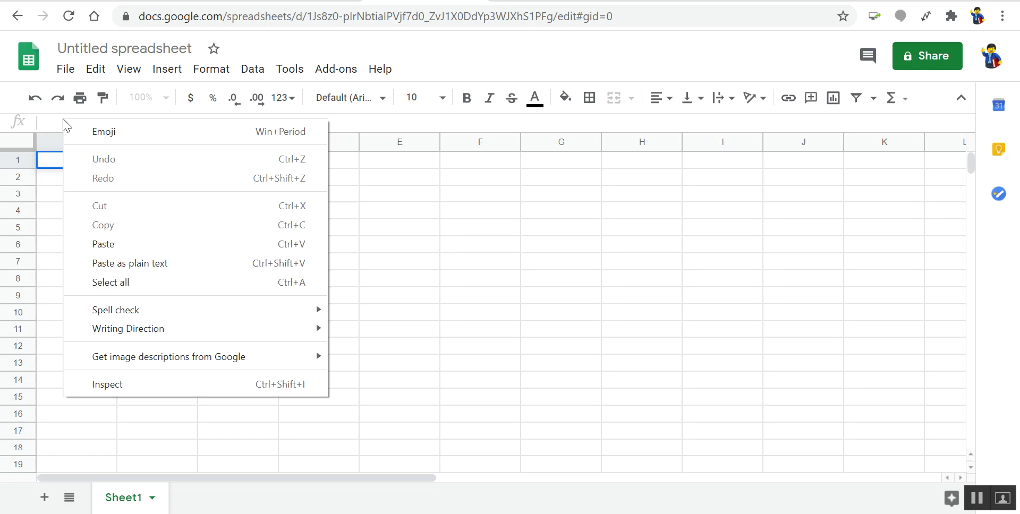
click(137, 246)
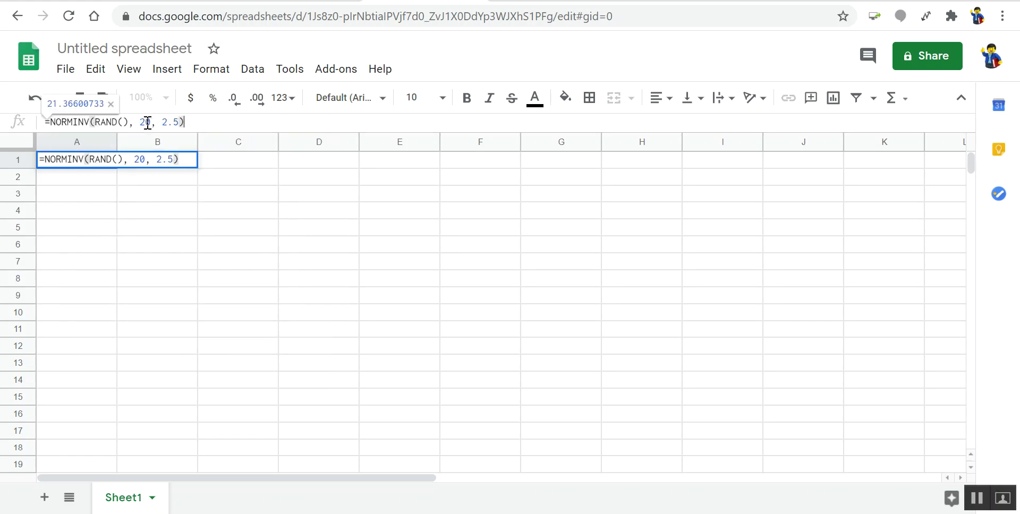
Set the mean to 800 and the standard deviation to 10 in cell A1's NORMINV formula.
click(145, 122)
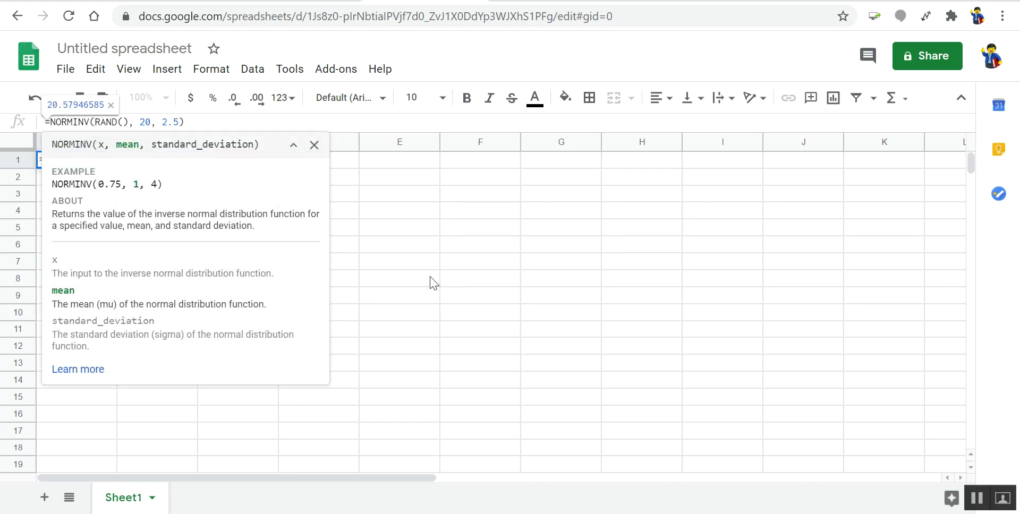
key(Delete)
key(BackSpace)
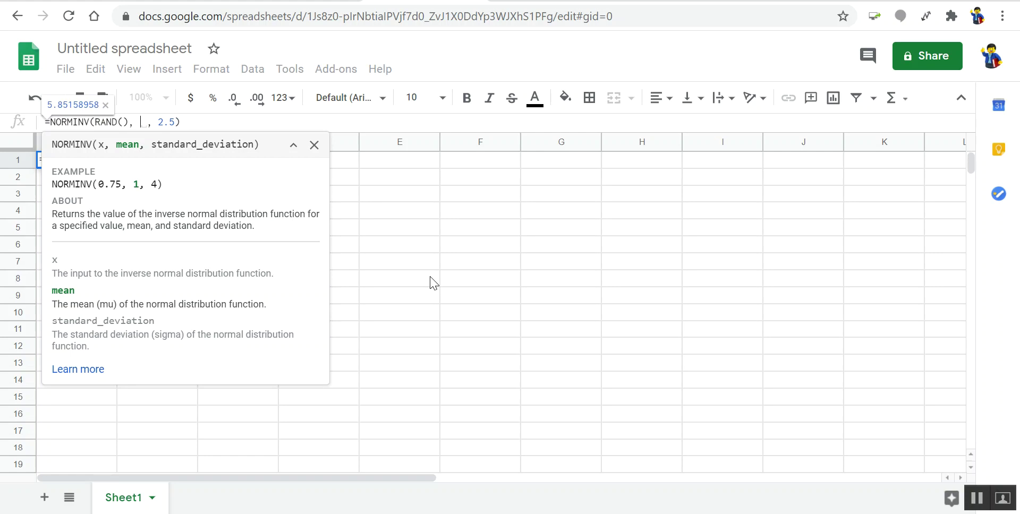
text(800)
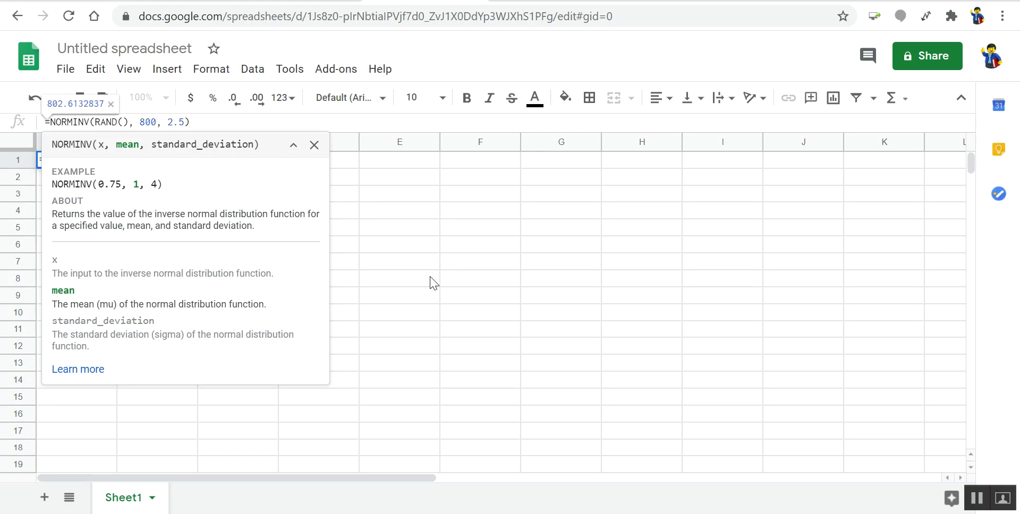
key(Right)
key(Right)
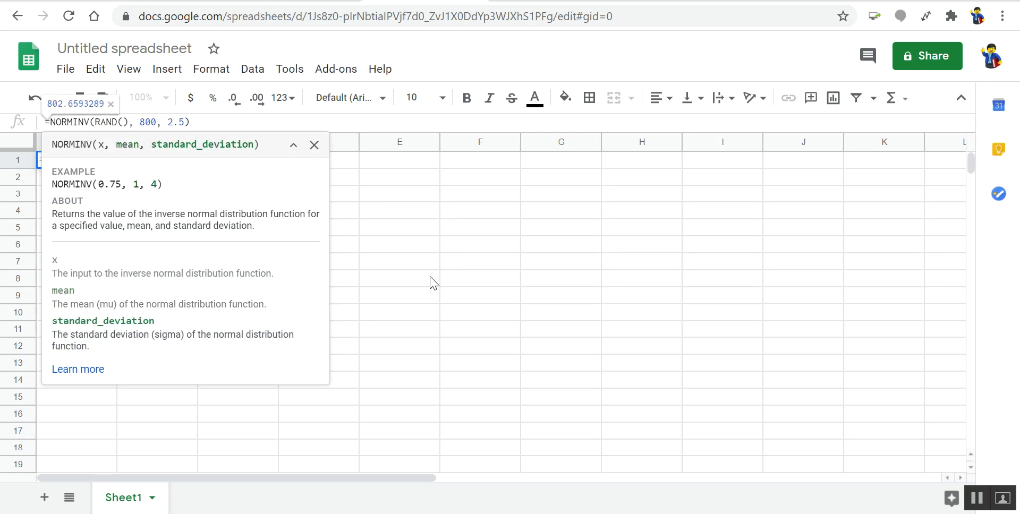
key(Delete)
key(Delete)
key(Delete)
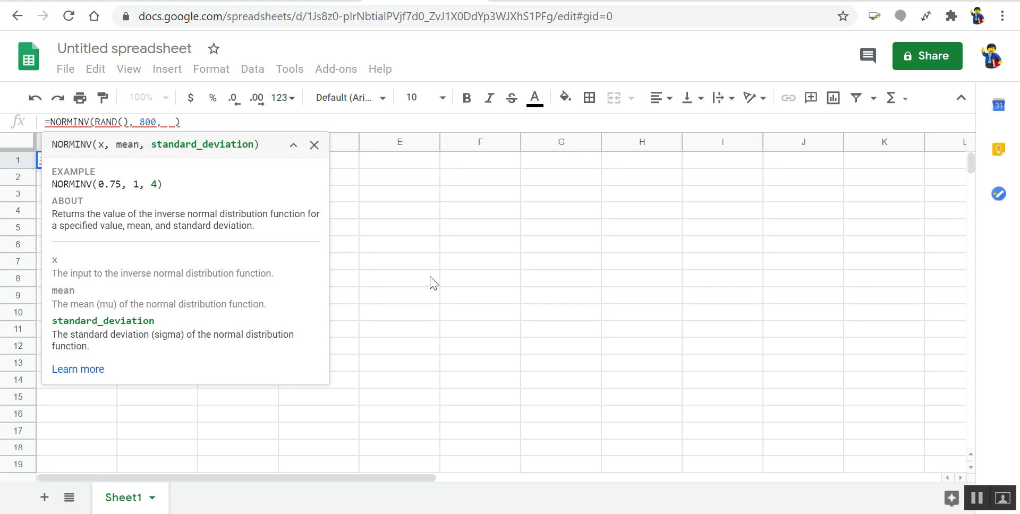
text(10)
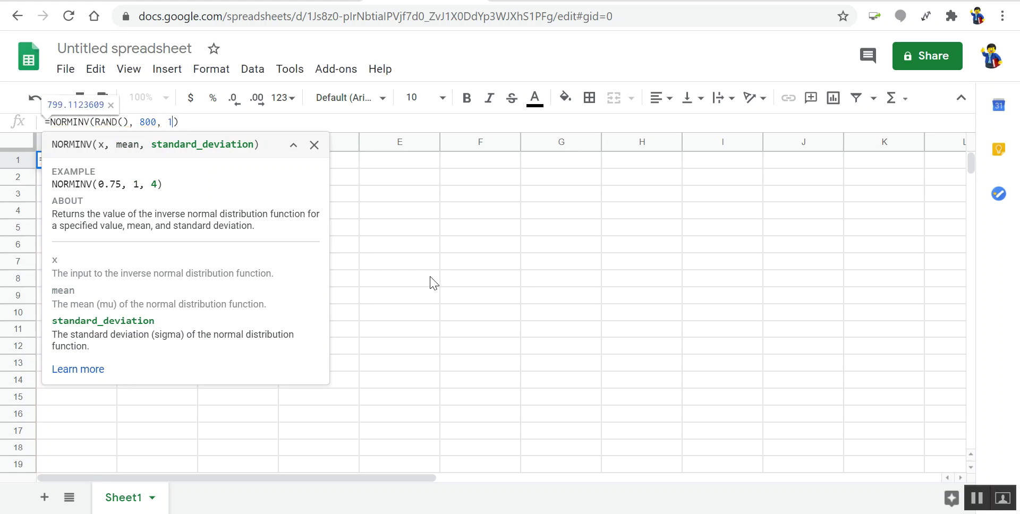
key(Return)
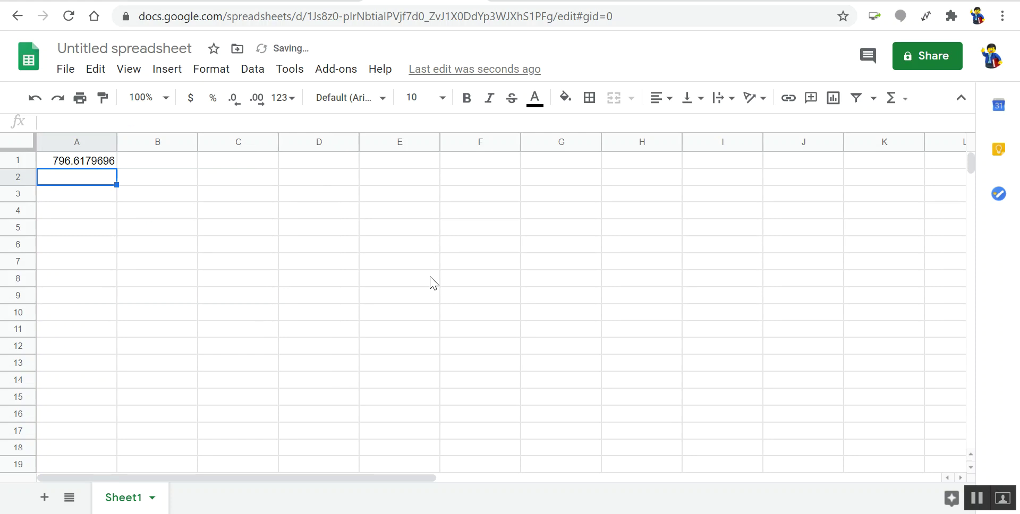
Fill the formula from A1 down to A60 and copy the filled range.
click(101, 165)
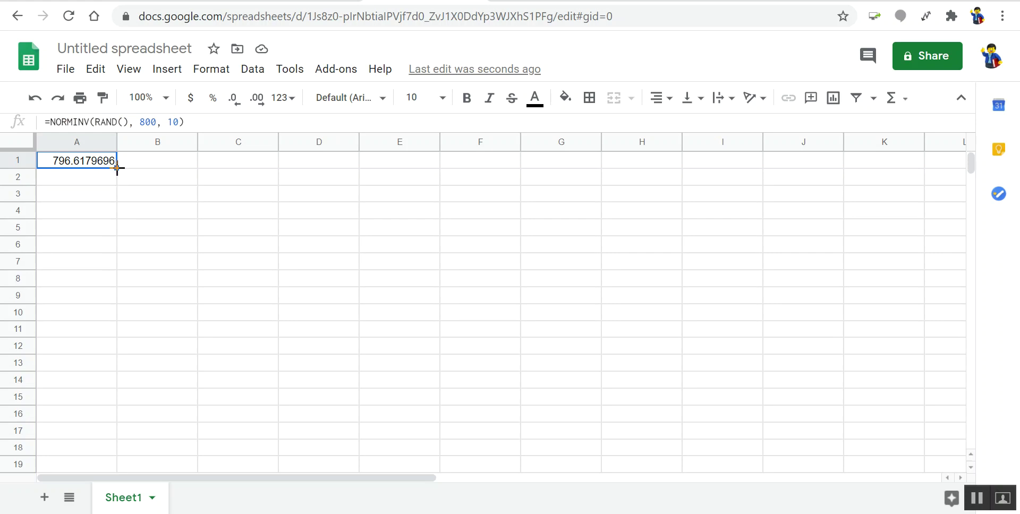
drag(116, 168, 89, 404)
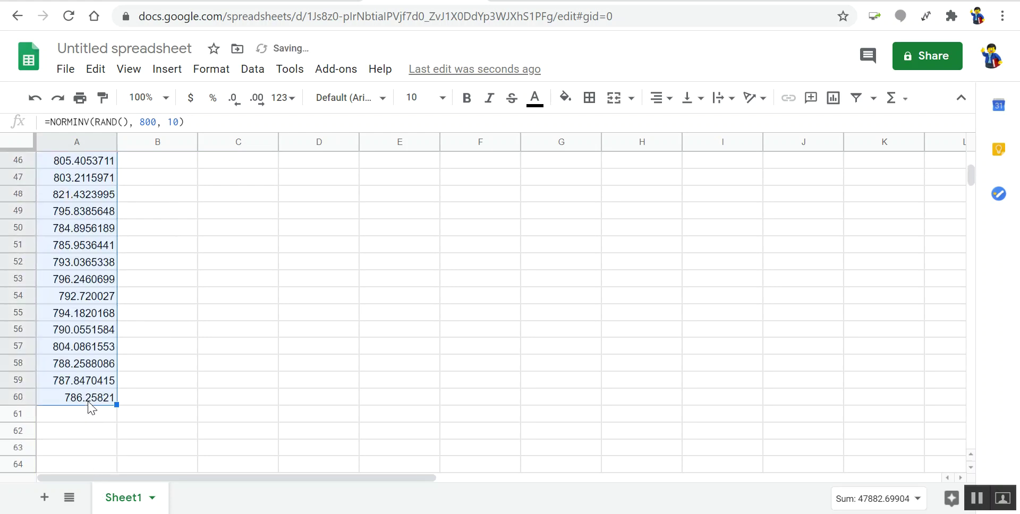
right_click(104, 265)
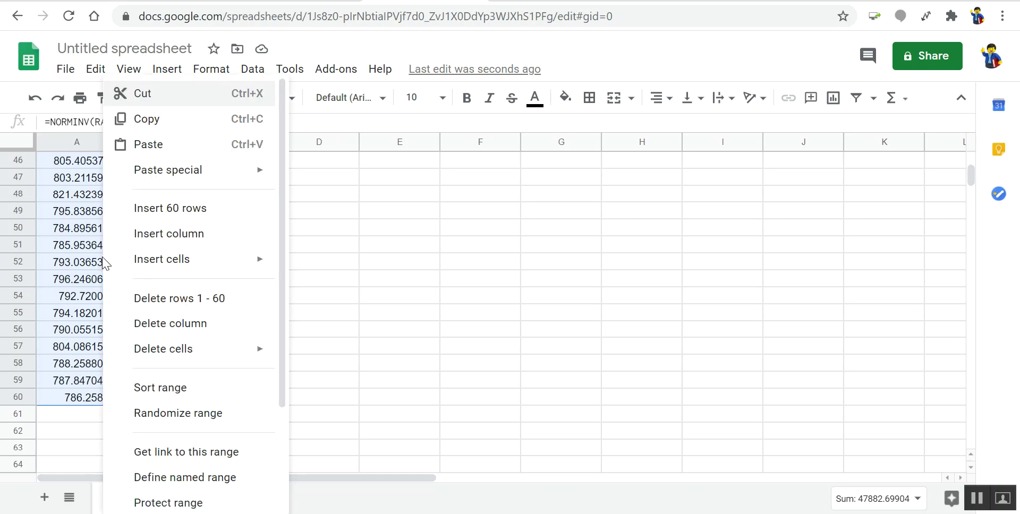
click(154, 127)
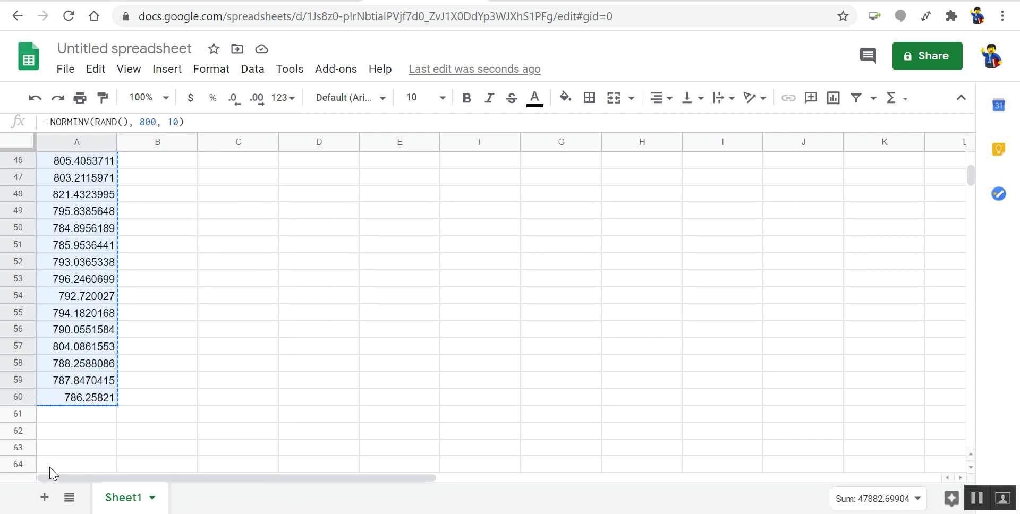
Add a new sheet and paste the copied sample as values only, starting at cell A1.
click(45, 500)
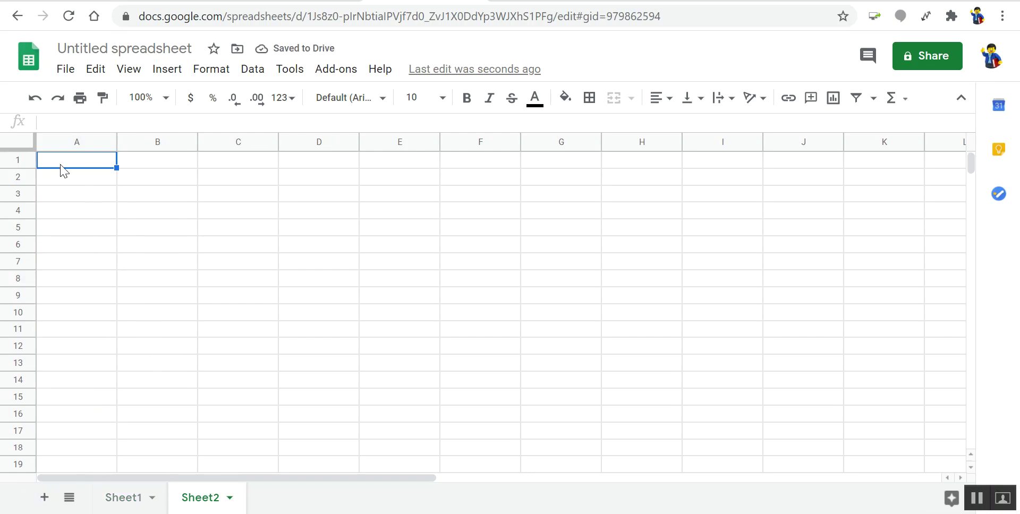
double_click(81, 167)
right_click(81, 167)
mouse_move(80, 169)
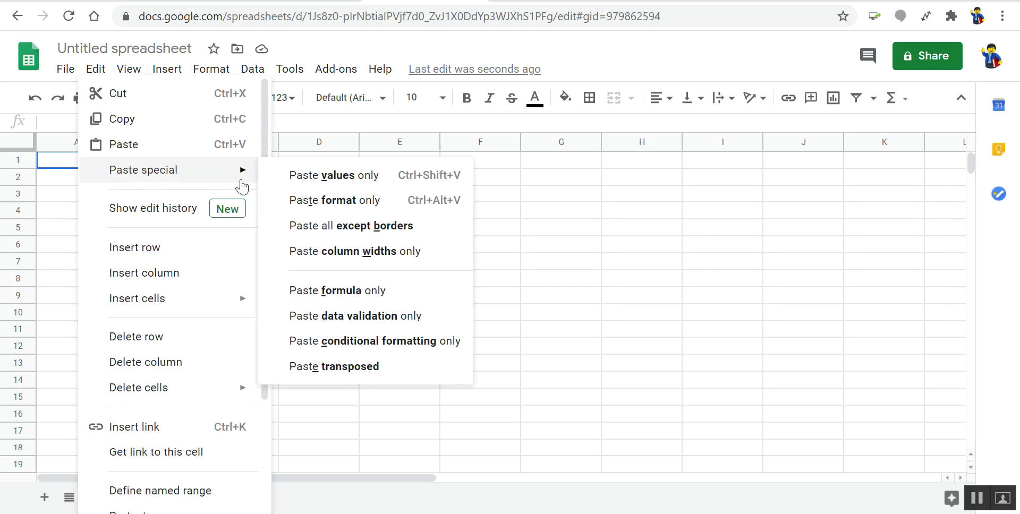
click(330, 181)
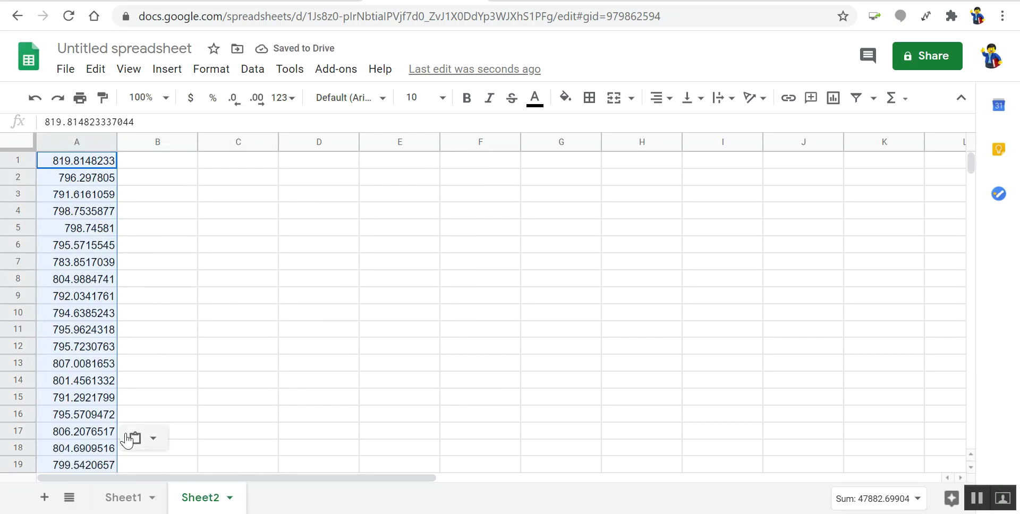
Enter 2 in cell B1 of Sheet1 to trigger a recalculation of the random numbers.
click(119, 499)
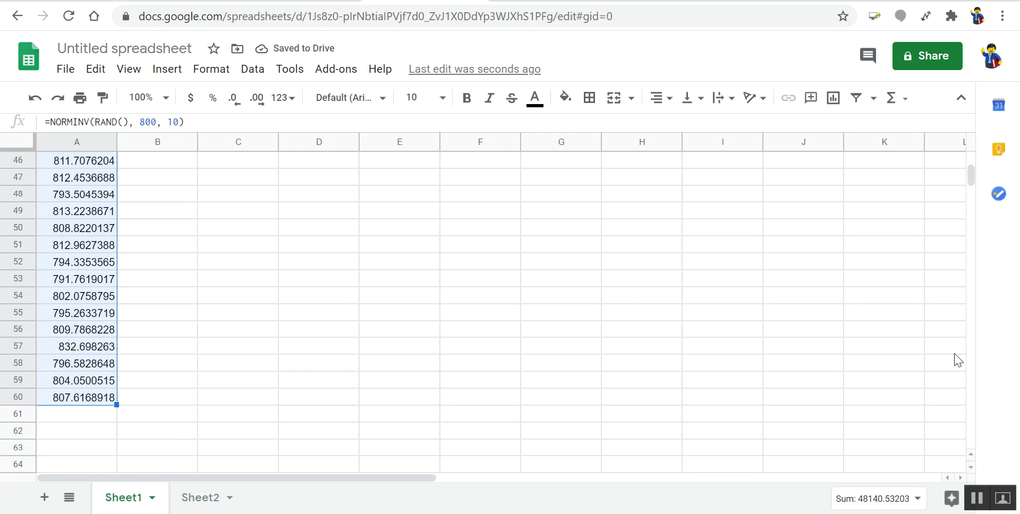
scroll(592, 273, up, 15)
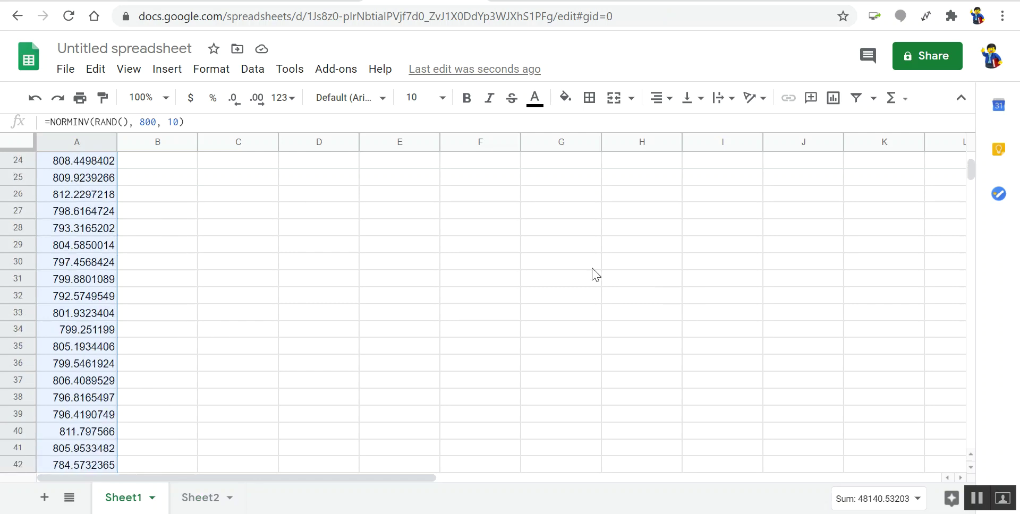
click(182, 166)
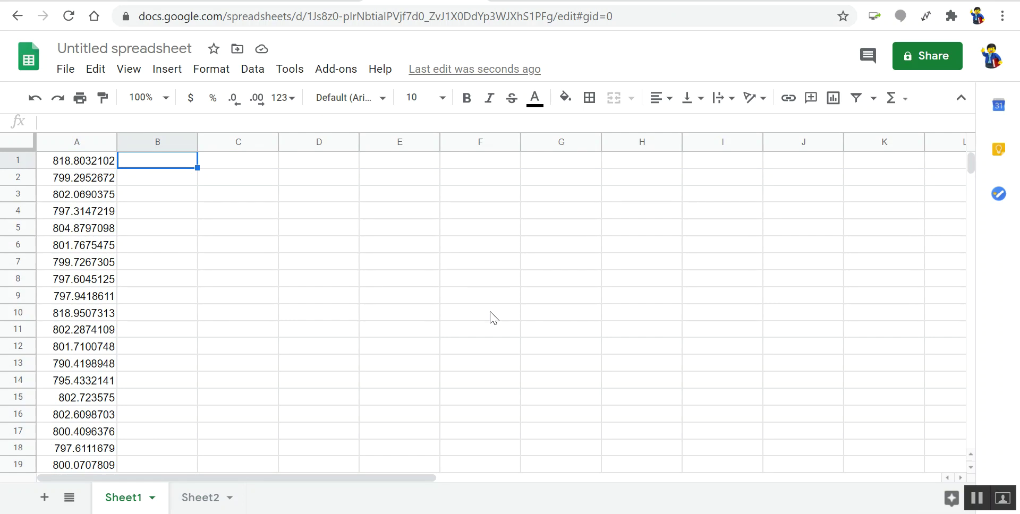
text(2)
key(Return)
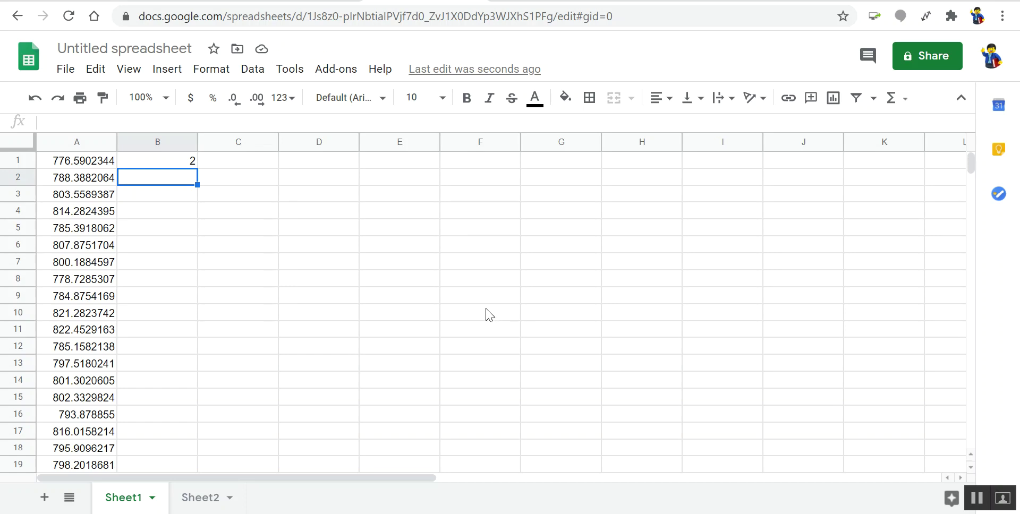
Switch to Sheet2 and check that its pasted values stay fixed by entering 2 in cell B1 and clearing it again.
click(202, 509)
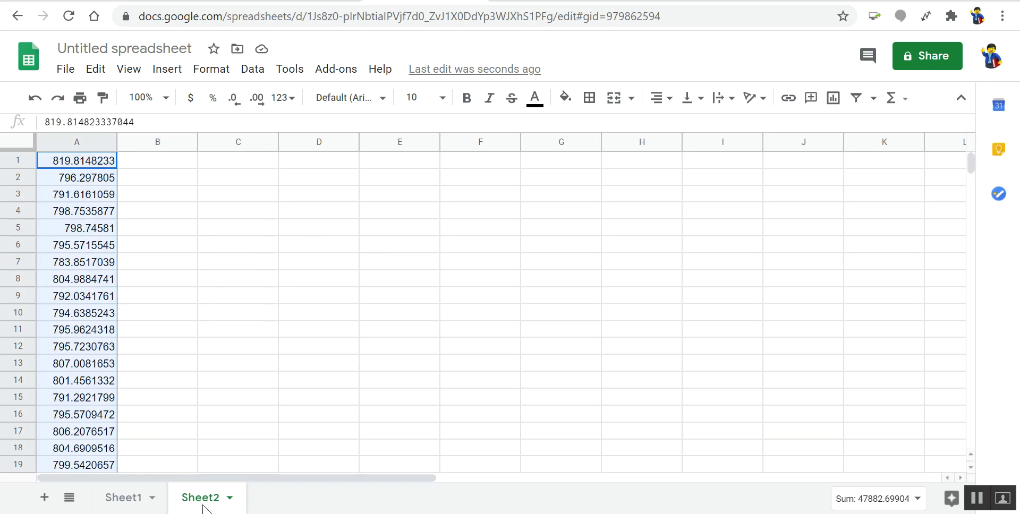
click(183, 165)
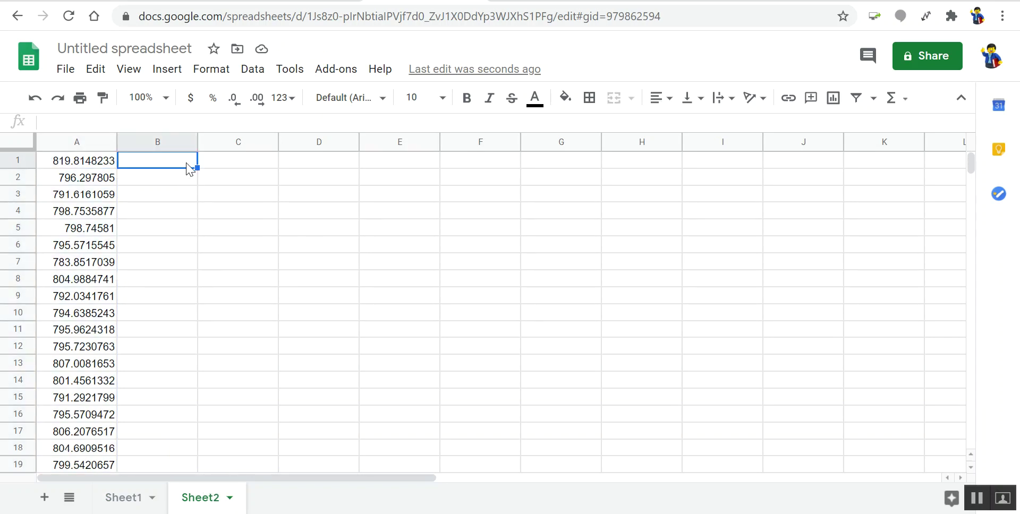
text(2)
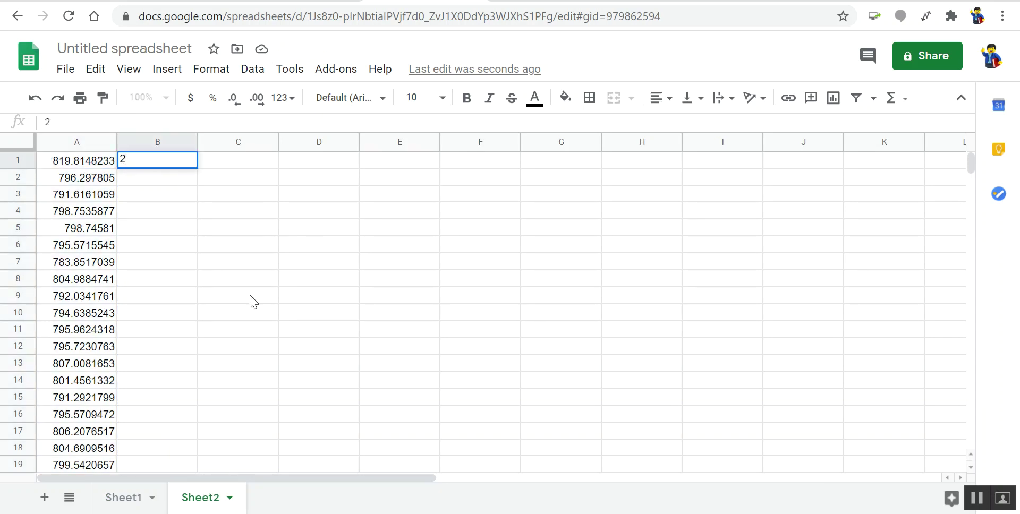
key(Return)
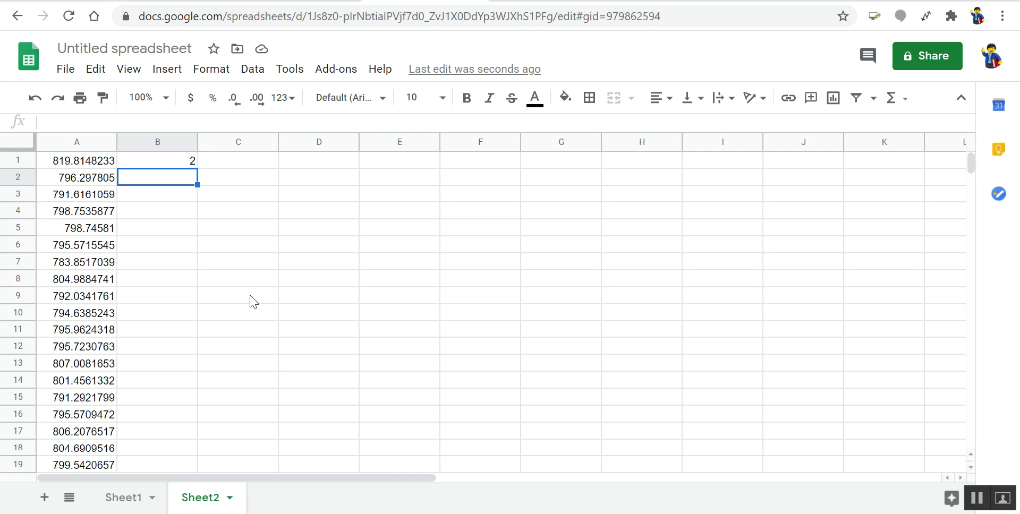
key(Up)
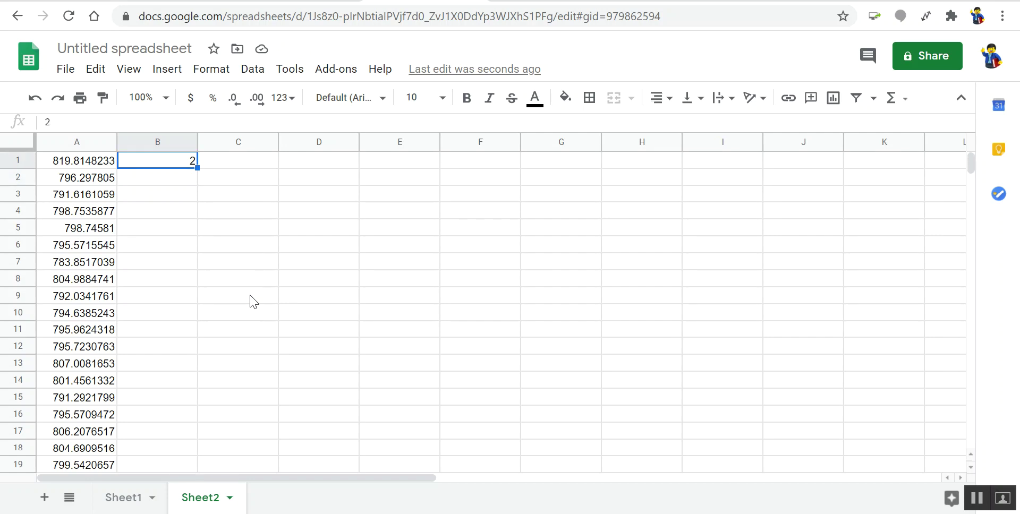
key(Delete)
Insert a histogram chart of the sample data in A1:A60 on Sheet2.
click(81, 161)
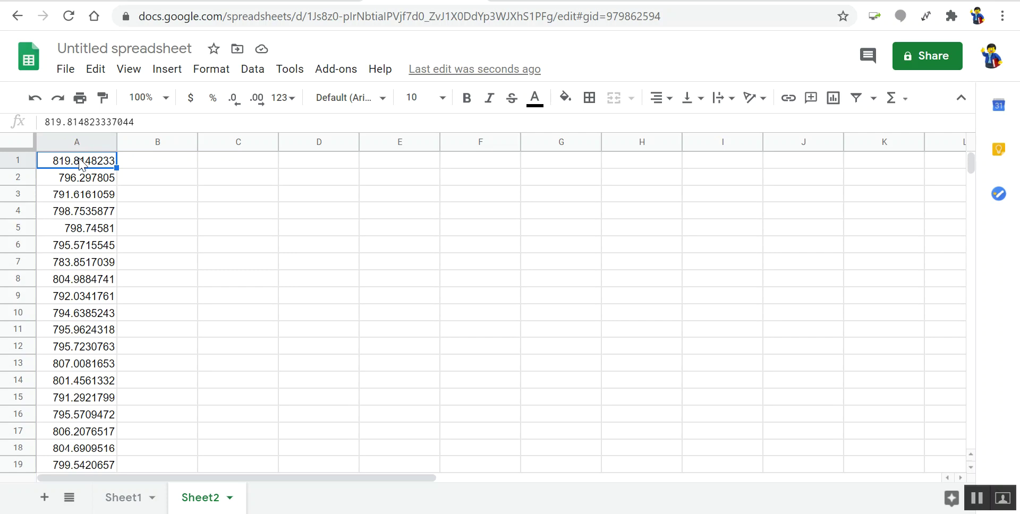
drag(80, 161, 84, 219)
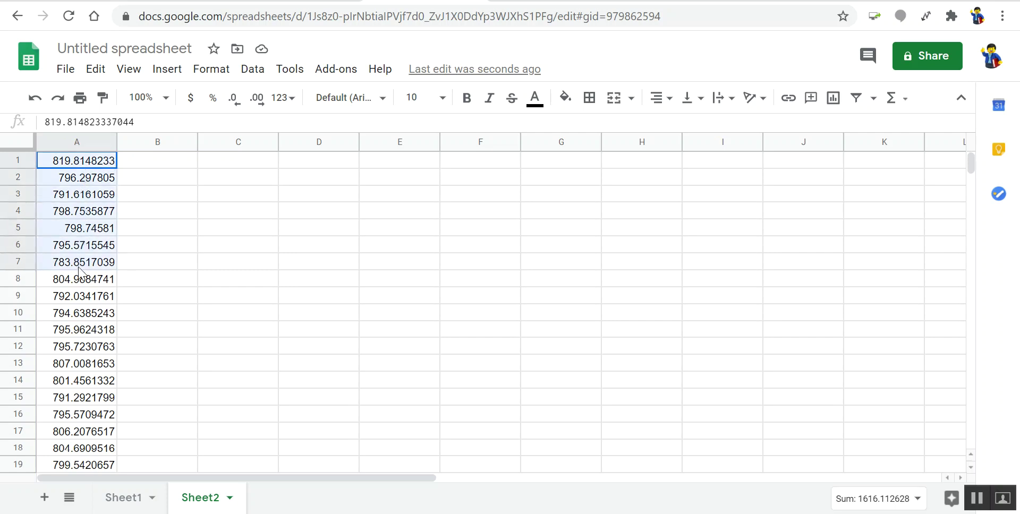
drag(78, 271, 95, 452)
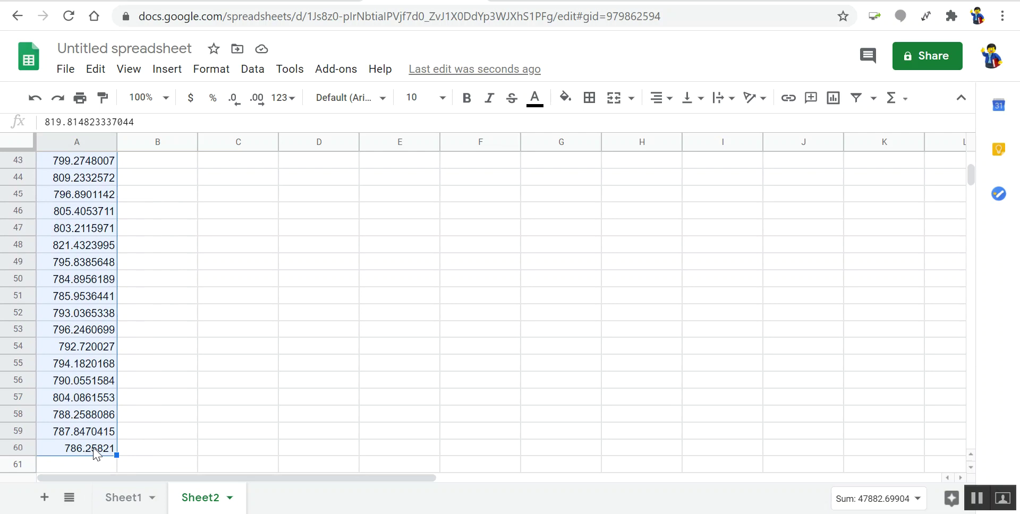
click(170, 71)
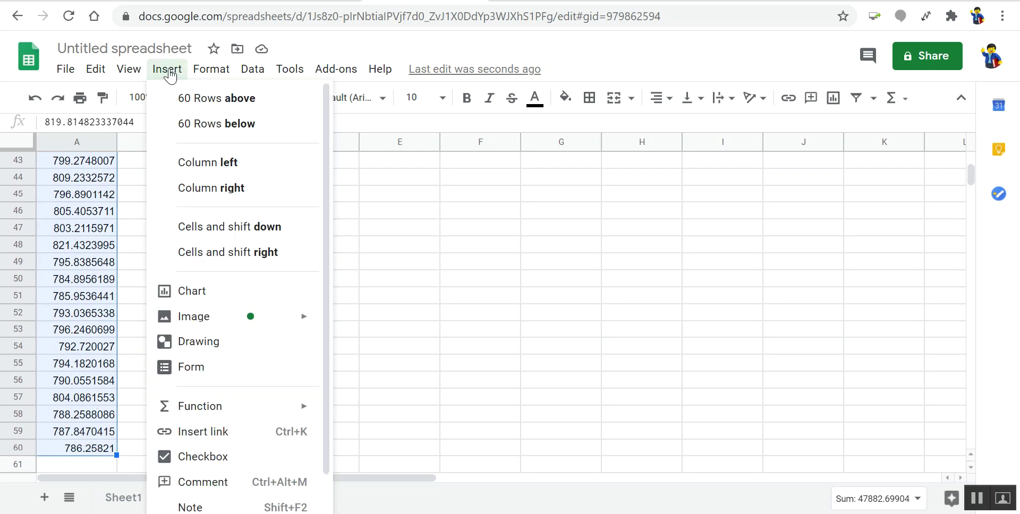
click(197, 292)
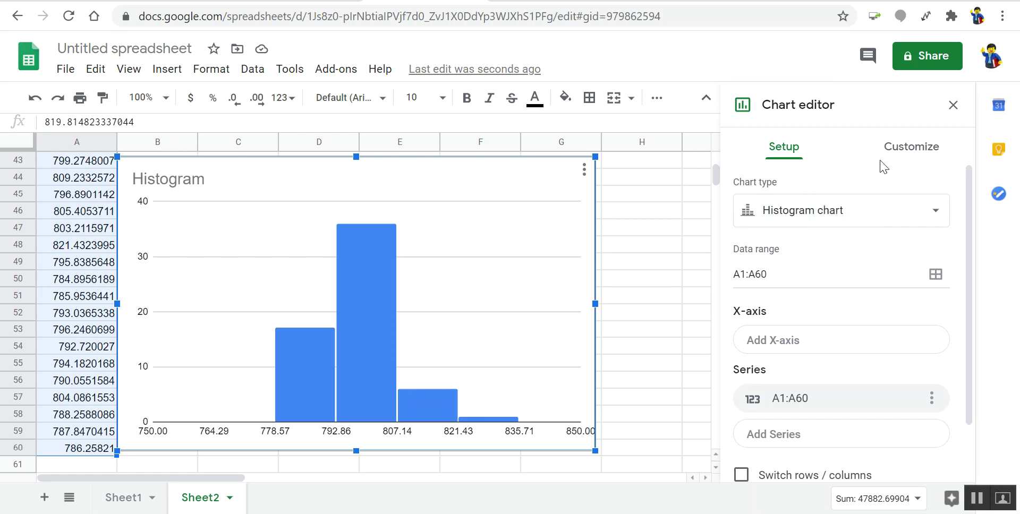
Customize the histogram to use a bucket size of 5.
click(906, 154)
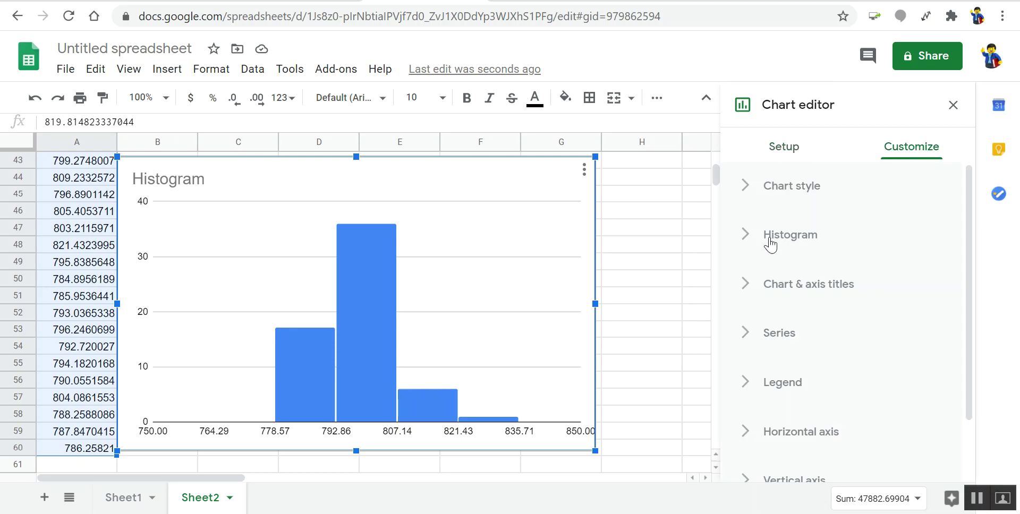
click(745, 241)
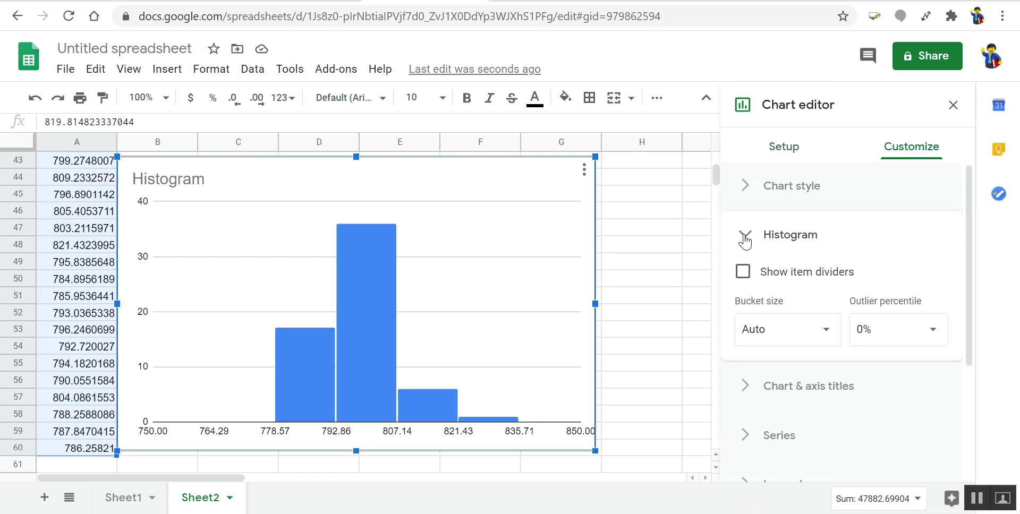
click(827, 336)
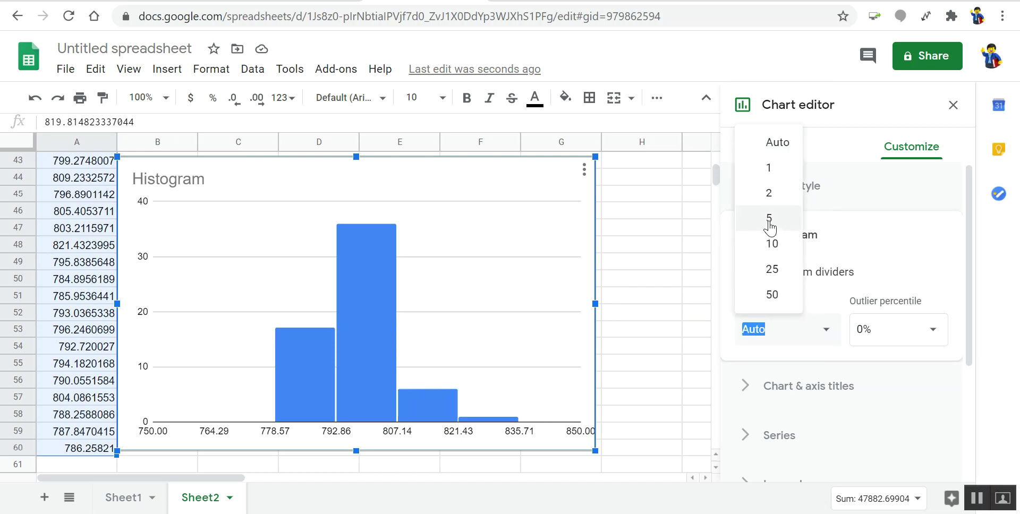
click(769, 218)
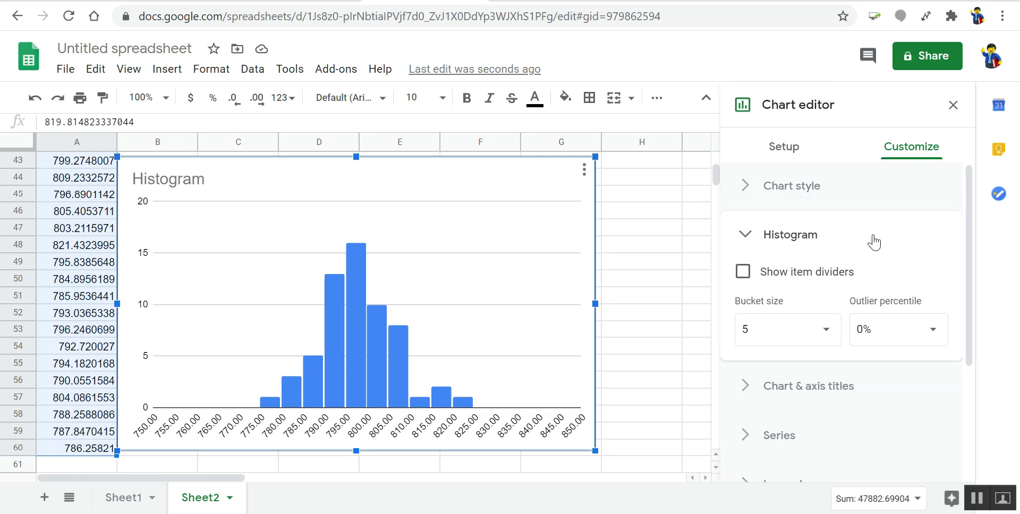
Set the minimum value of the histogram's horizontal axis to 772.5.
scroll(874, 243, down, 3)
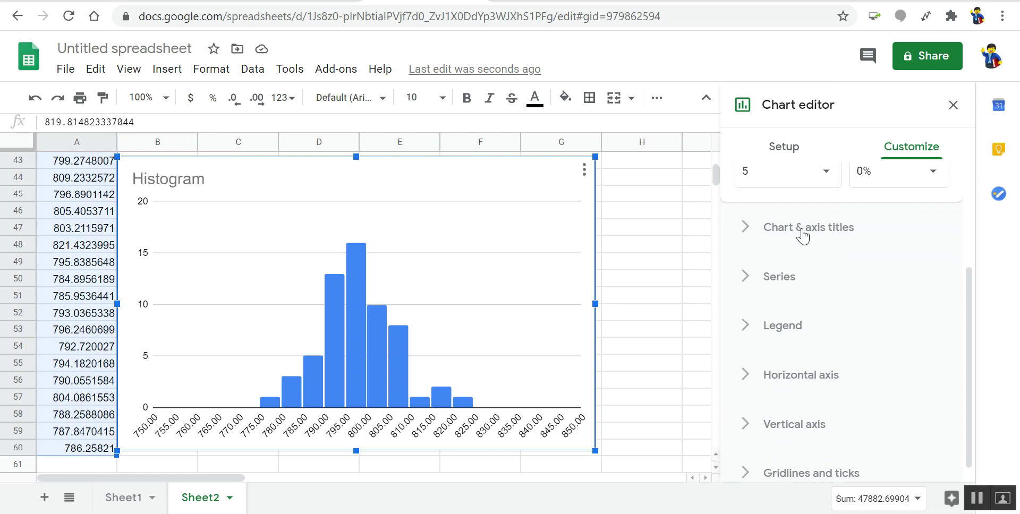
click(745, 381)
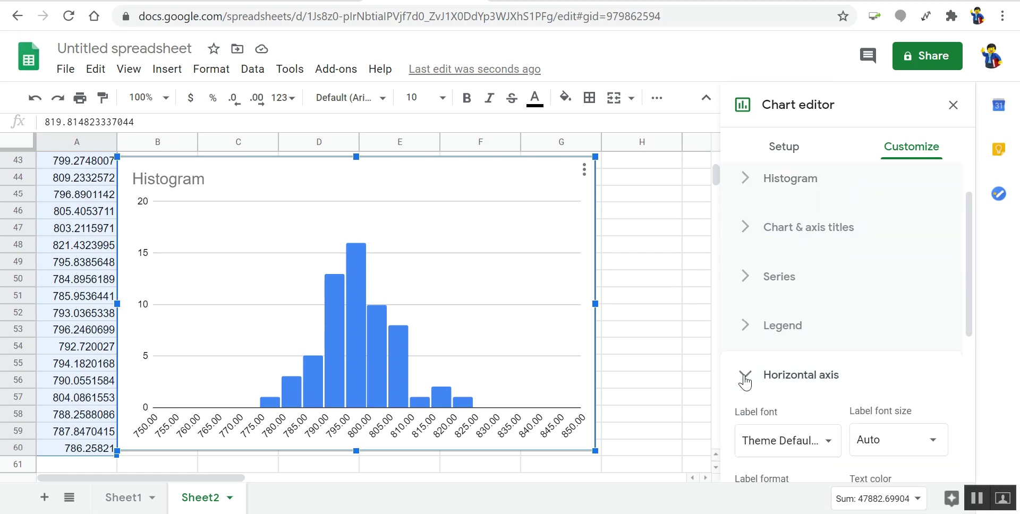
scroll(746, 380, down, 5)
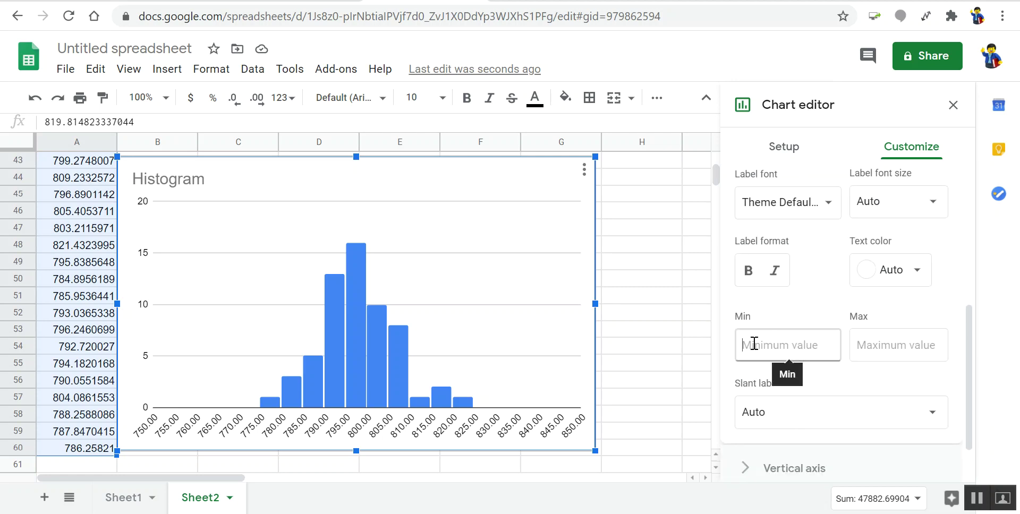
click(754, 344)
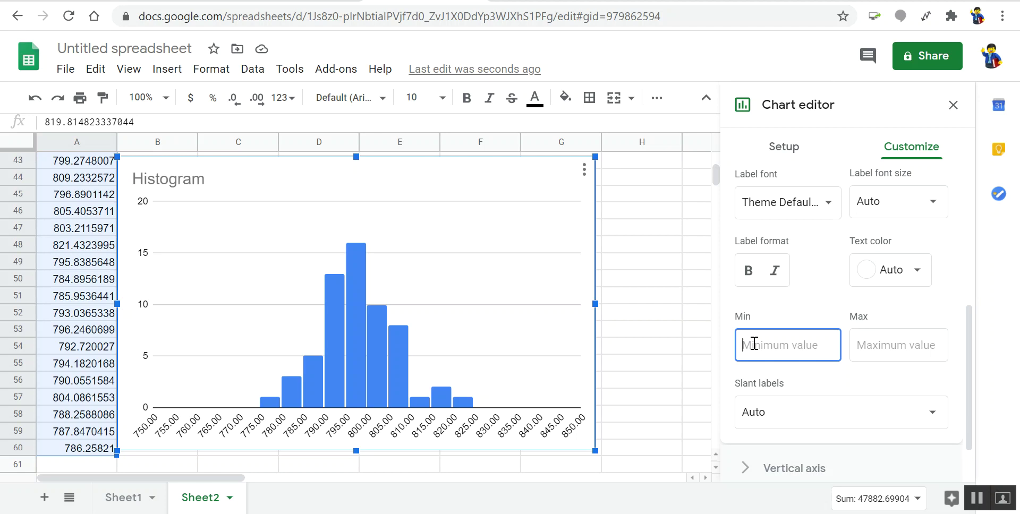
text(772.5)
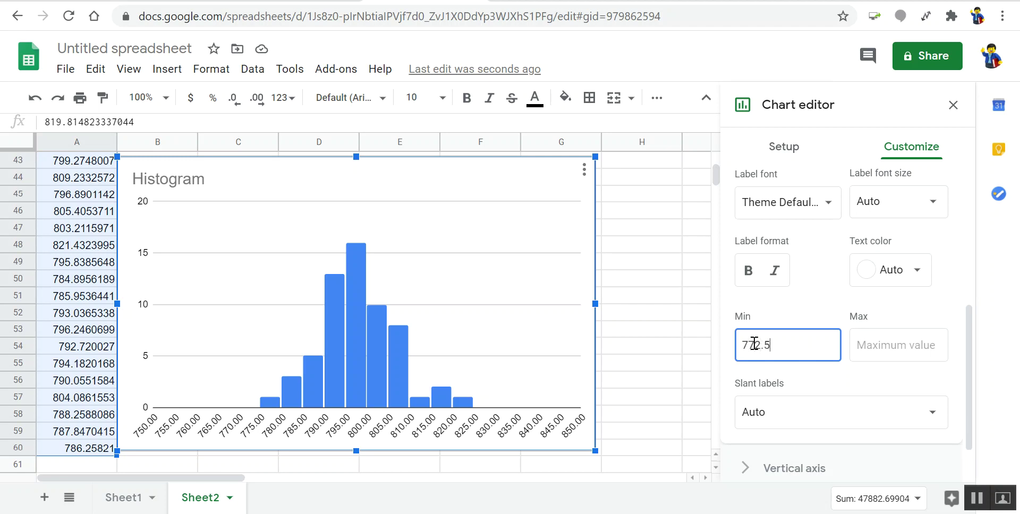